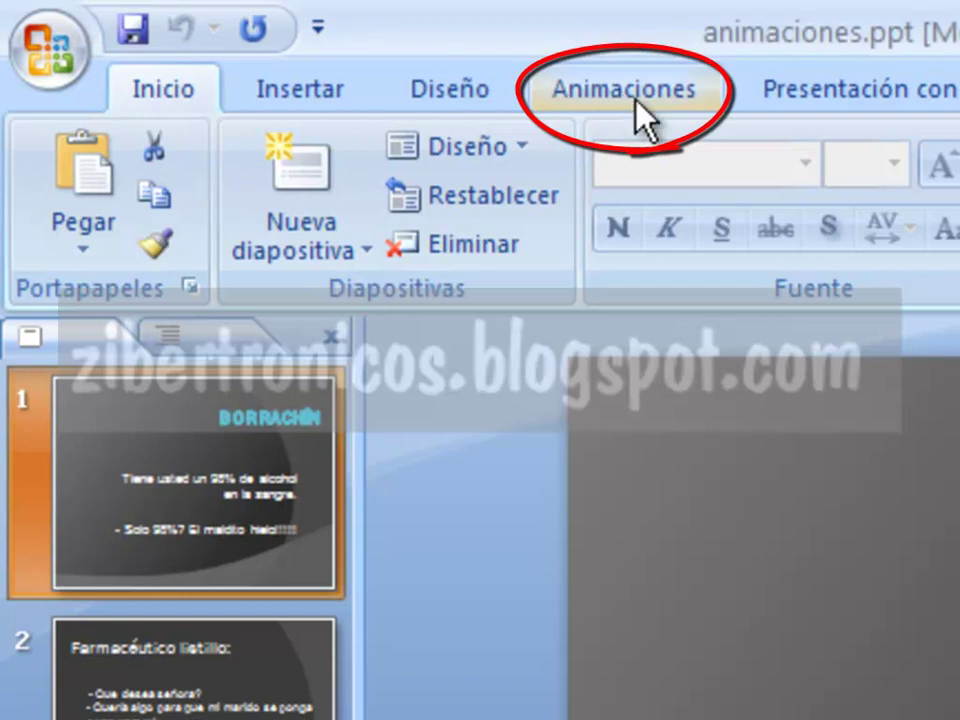
Select the BORRACHÍN title on slide 1 and open the Personalizar animación pane from Animaciones.
click(660, 100)
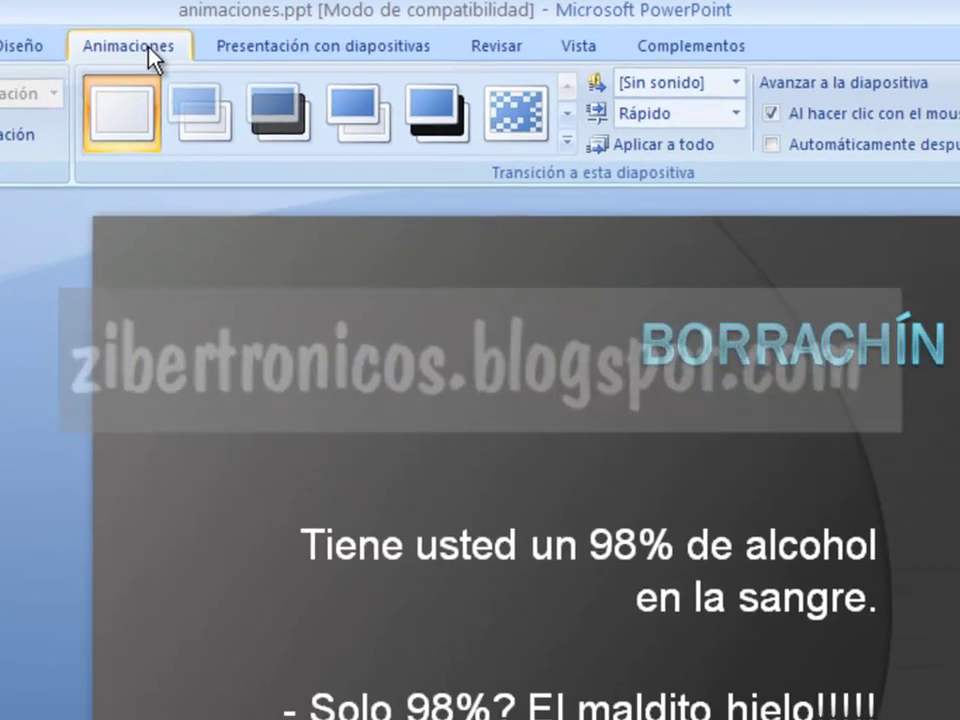
click(765, 330)
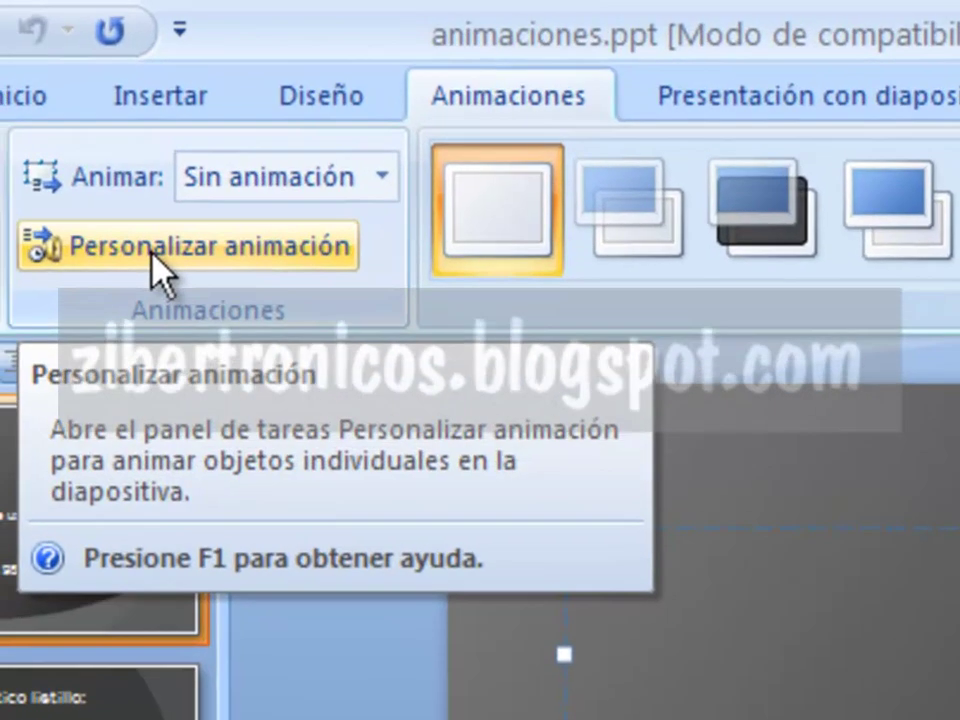
click(150, 248)
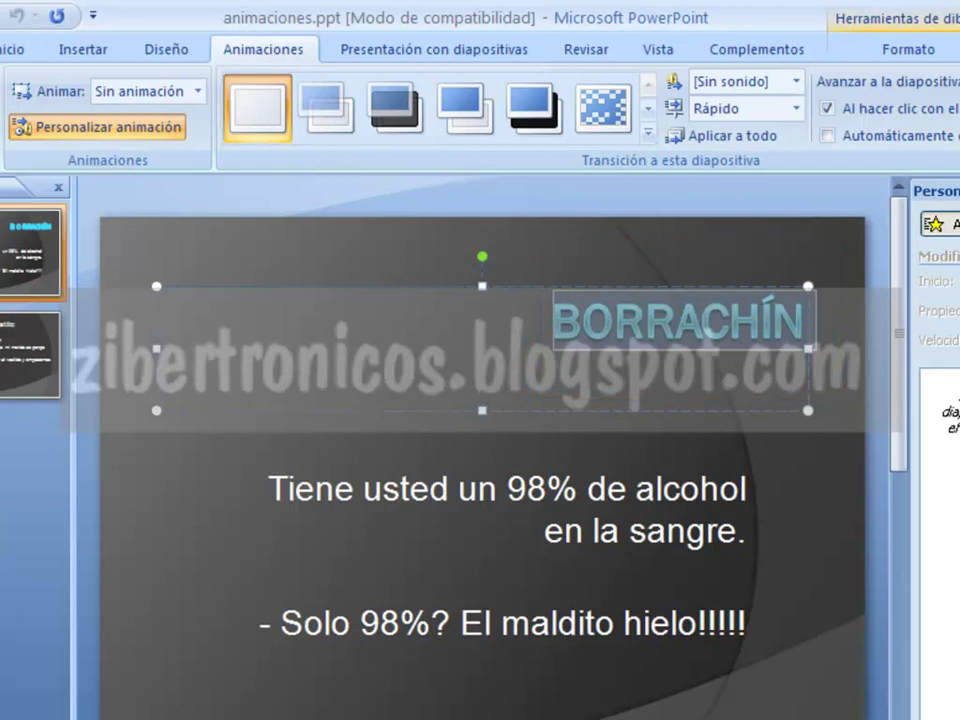
Add a Persianas entrance effect to the BORRACHÍN title through Agregar efecto > Entrada.
click(945, 224)
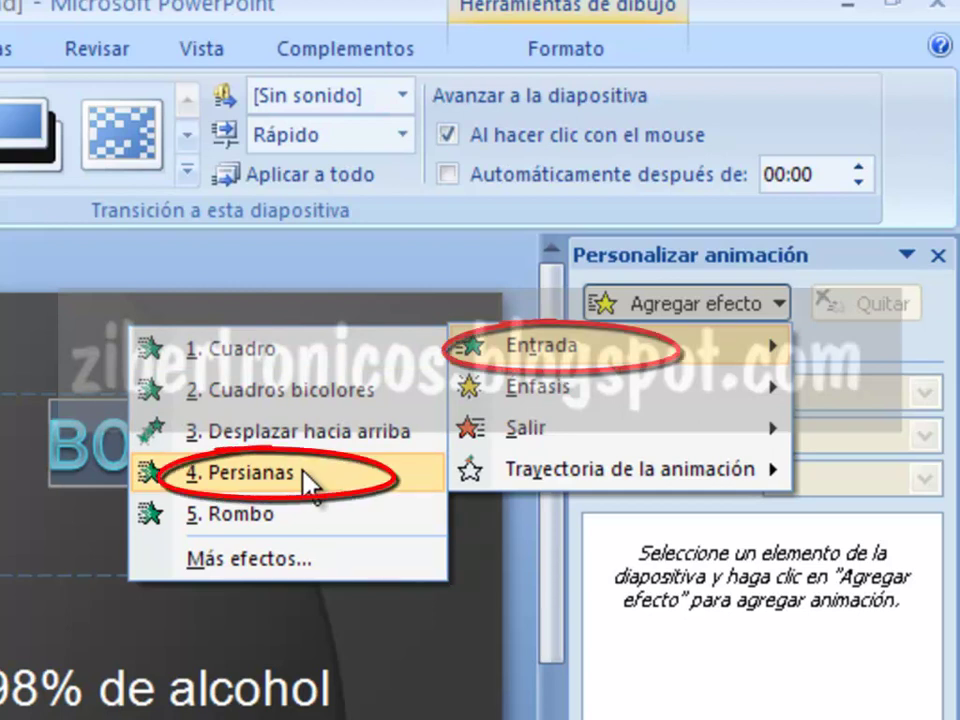
click(305, 475)
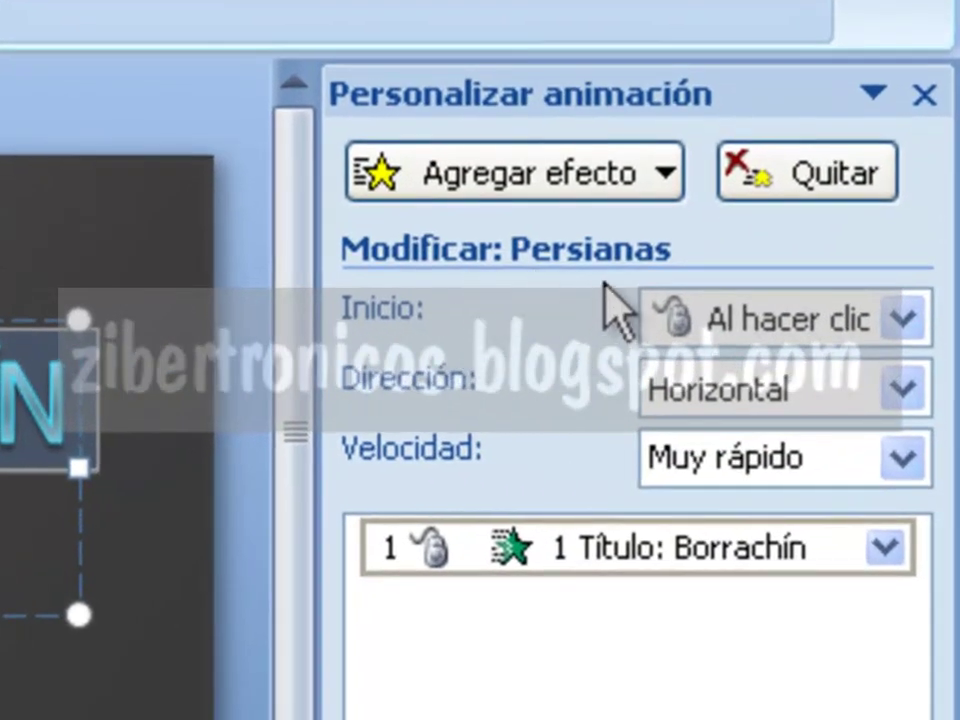
Keep Persianas starting on click with Horizontal direction, and change its Velocidad to Rápido.
click(905, 320)
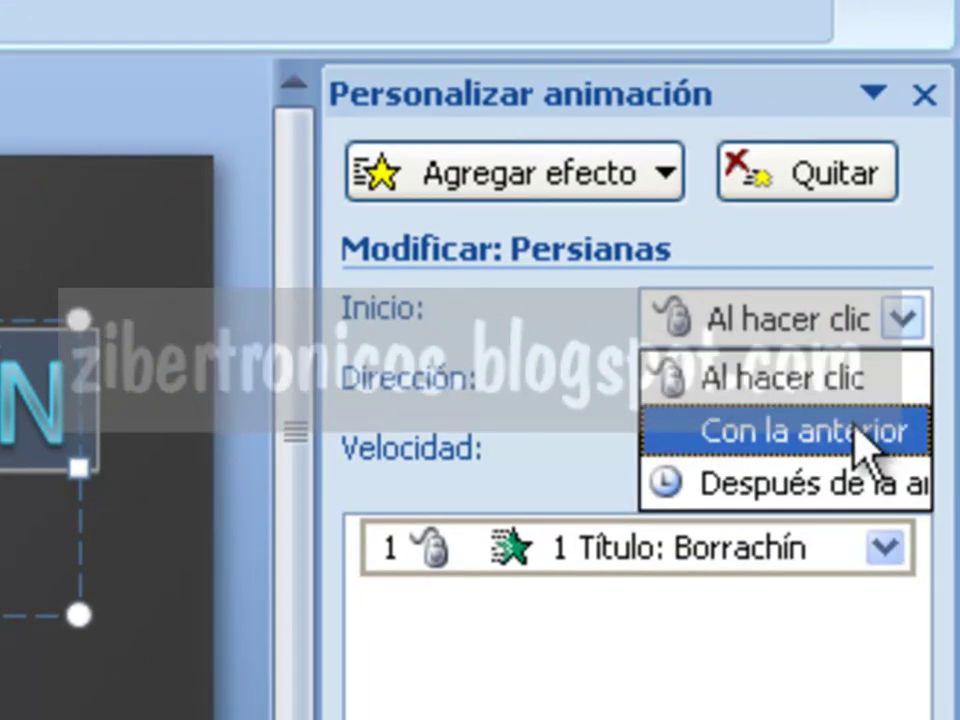
click(821, 259)
click(903, 392)
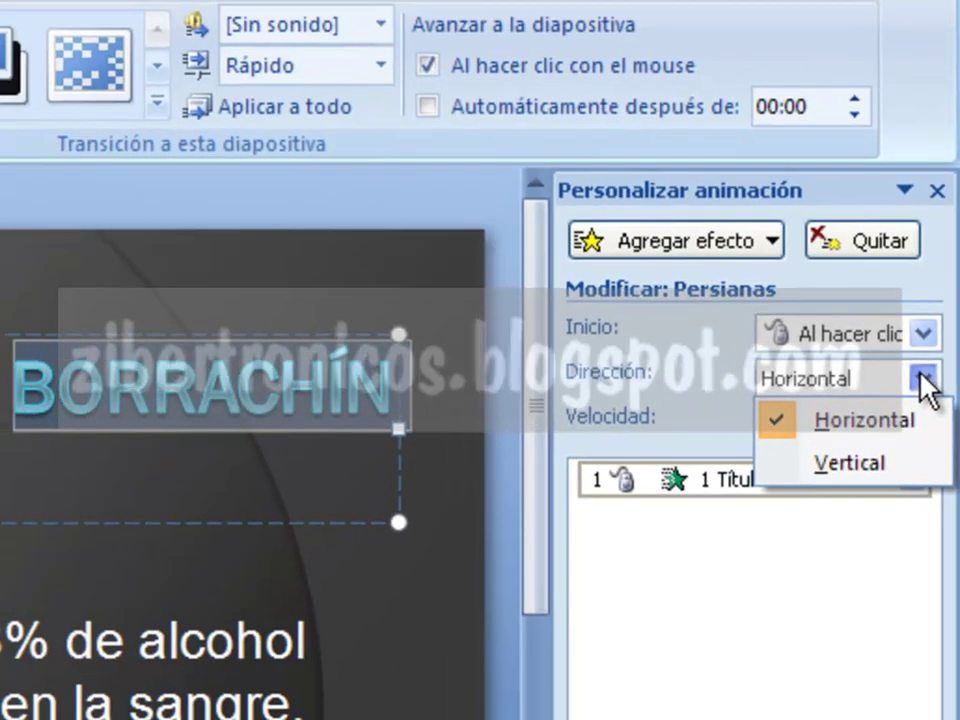
click(921, 375)
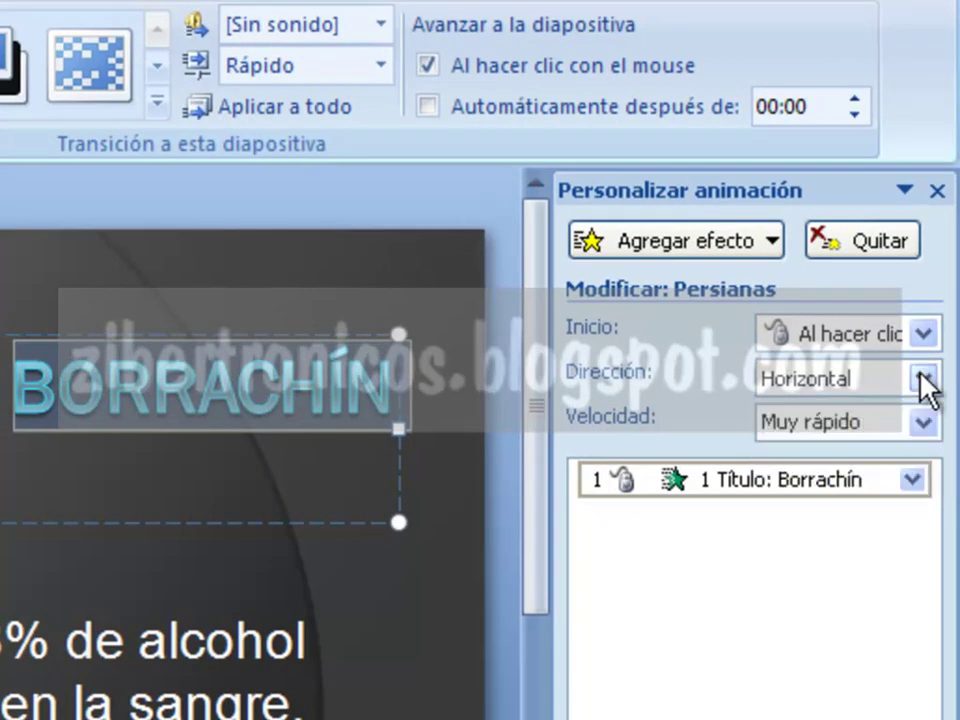
click(924, 421)
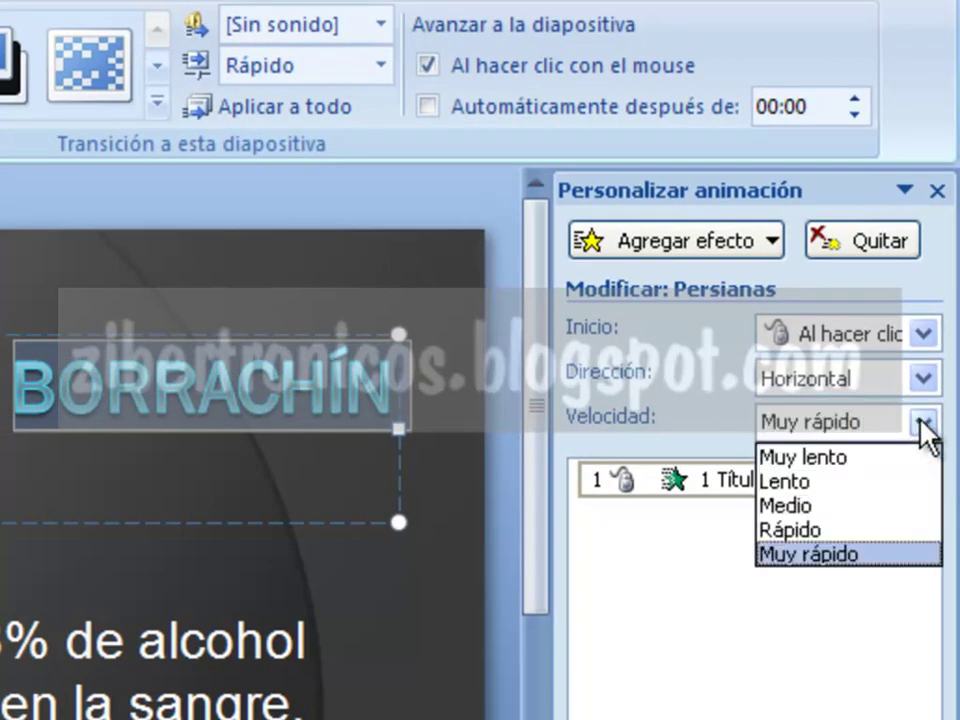
click(794, 506)
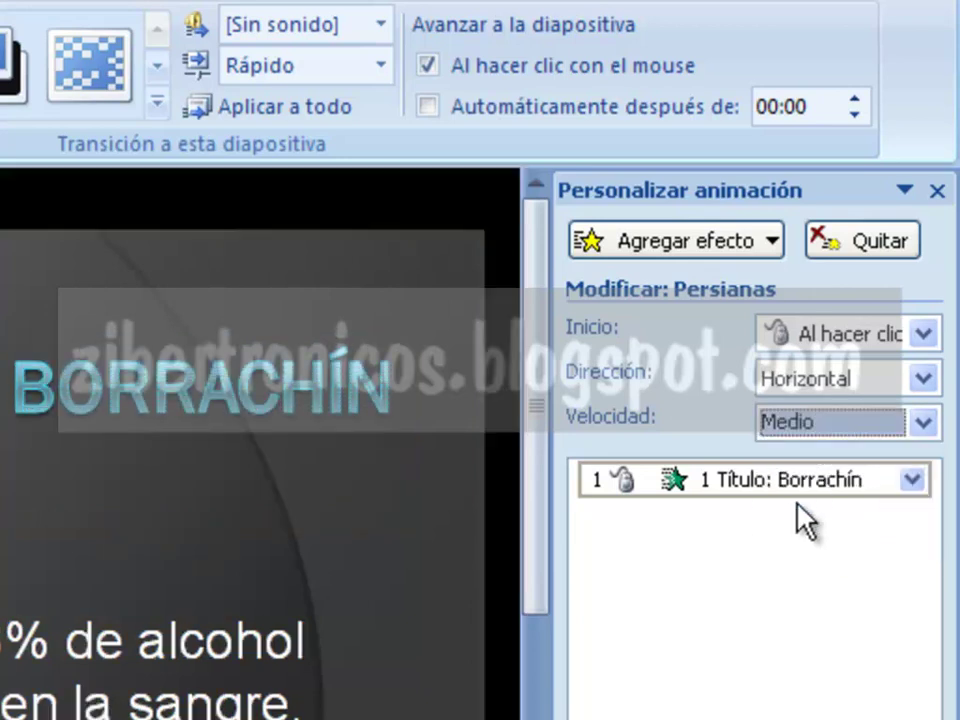
click(922, 425)
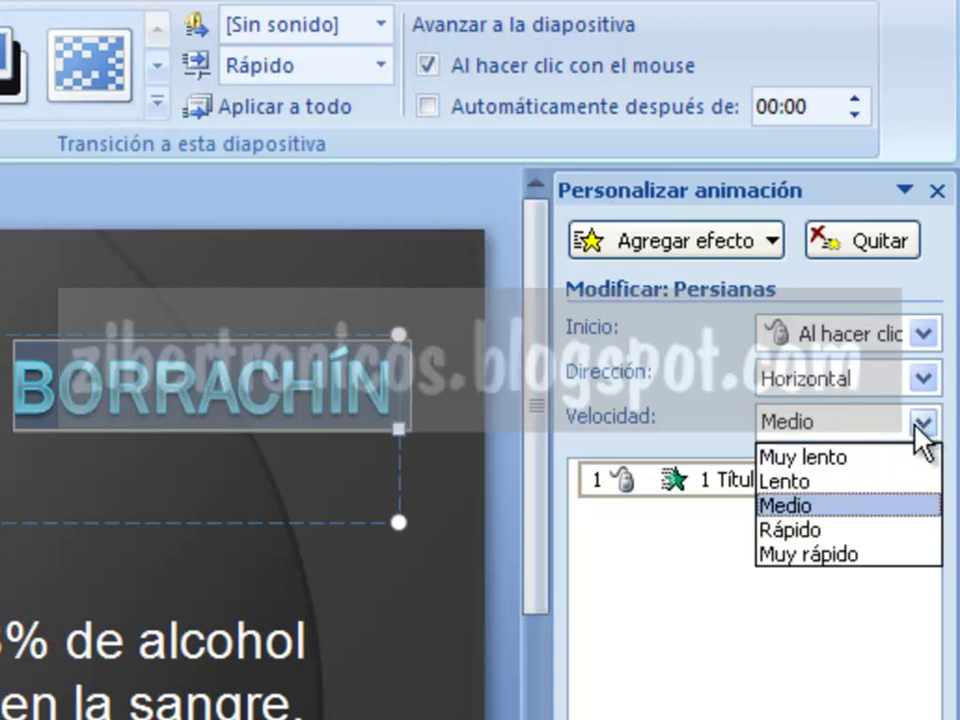
click(828, 530)
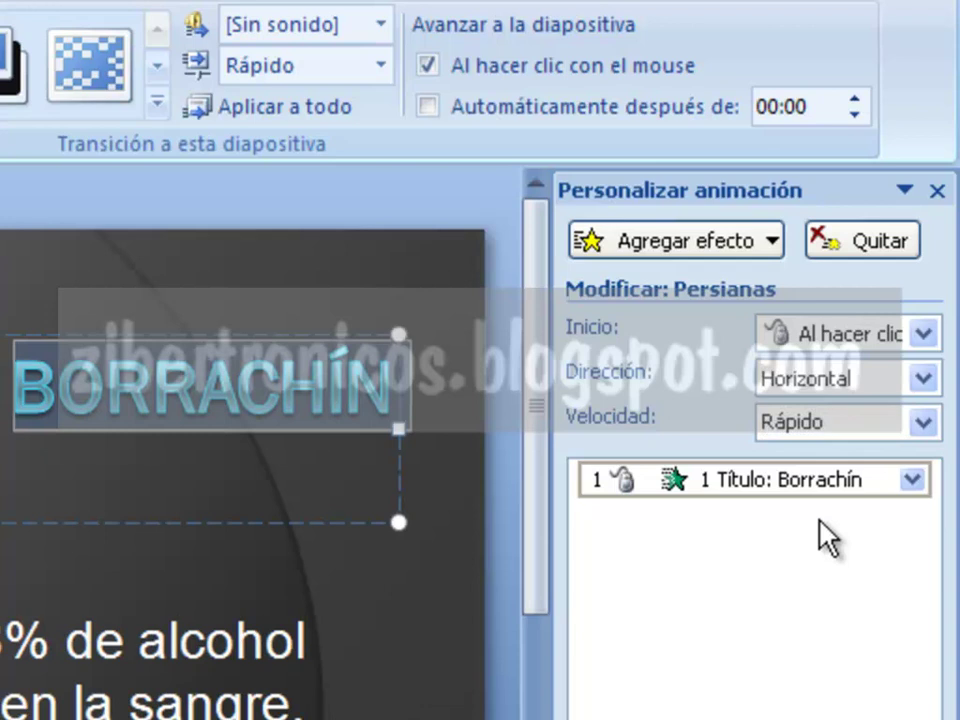
click(930, 184)
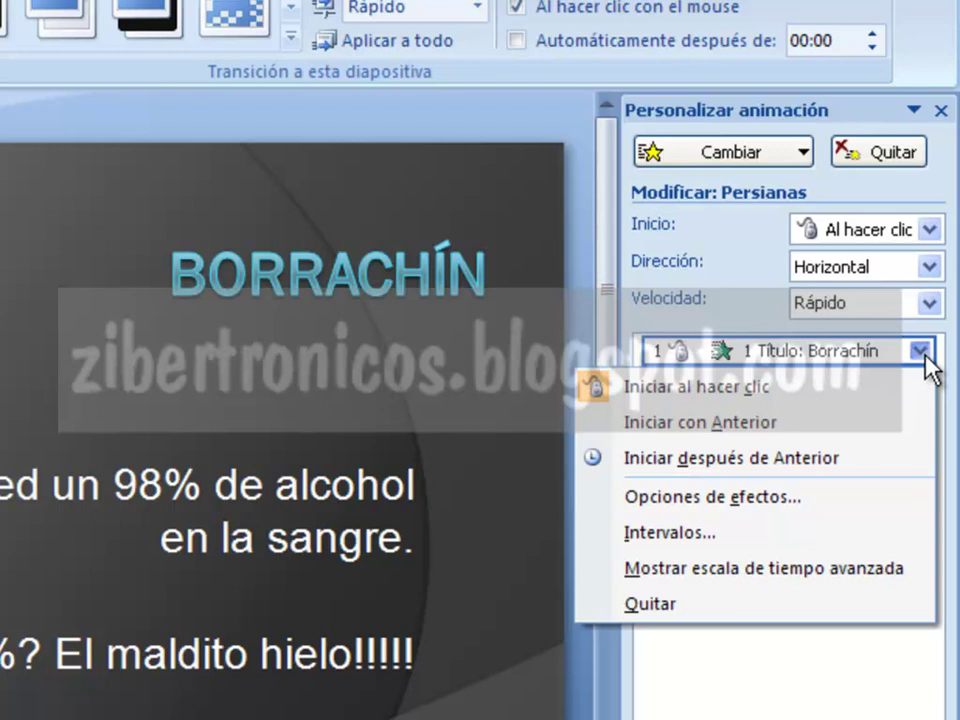
Dismiss the effect's options menu and close the Personalizar animación pane.
click(926, 357)
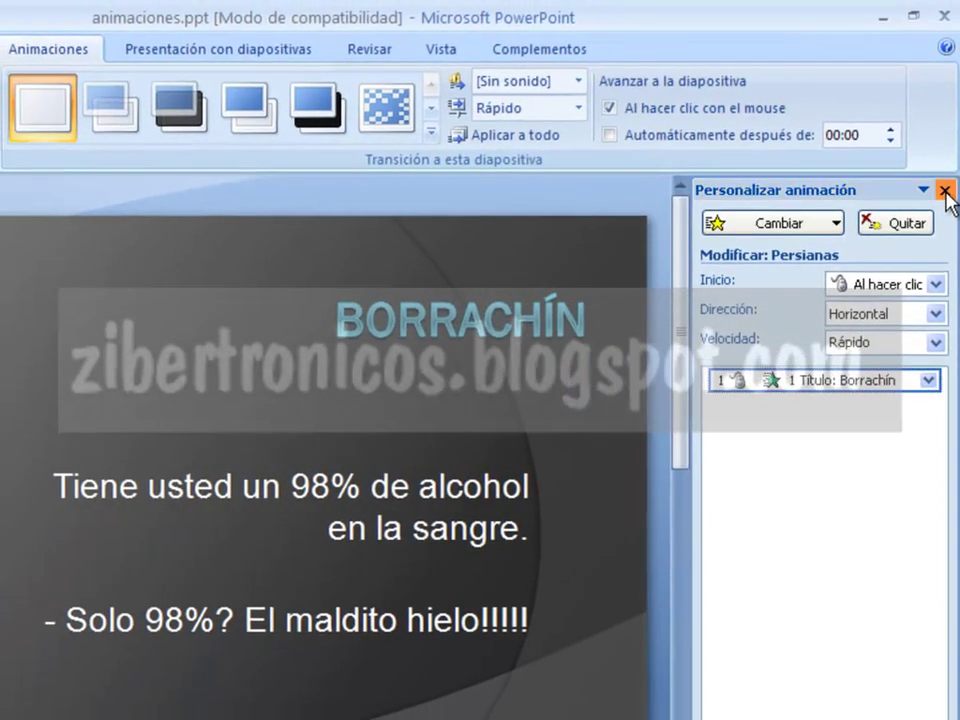
click(945, 190)
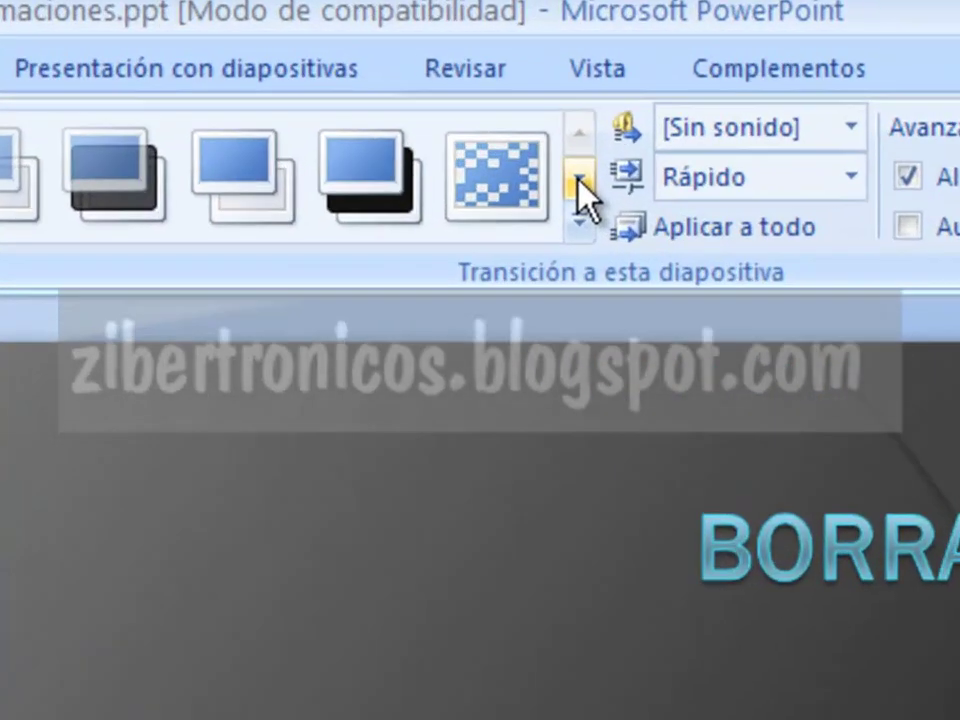
Set the transition speed to Medio and give slide 1 the upward reveal transition.
click(430, 107)
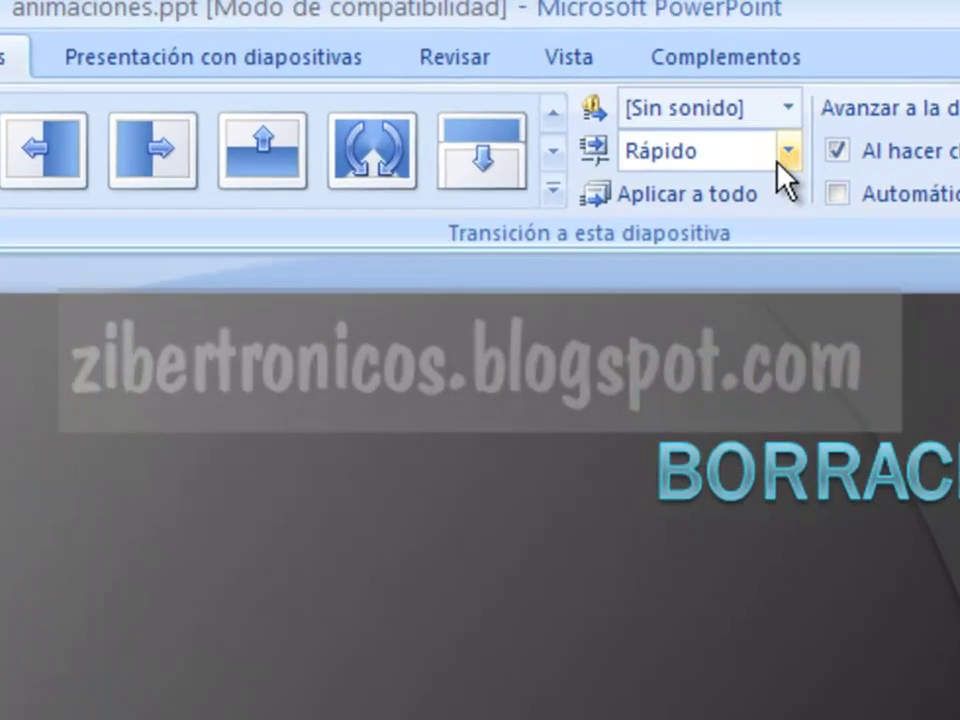
click(783, 151)
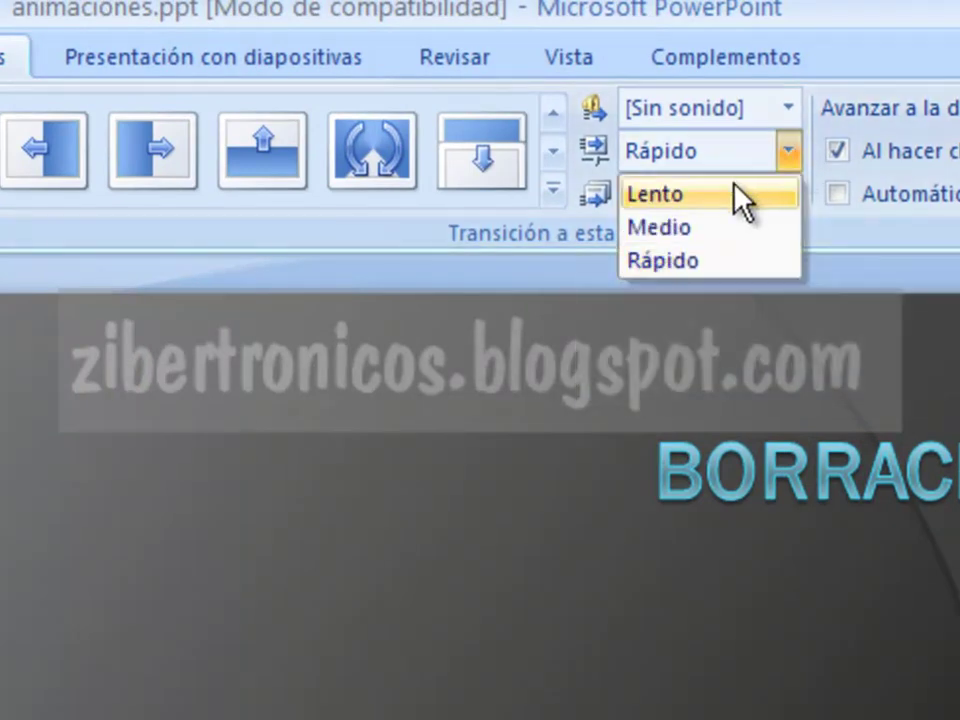
click(710, 227)
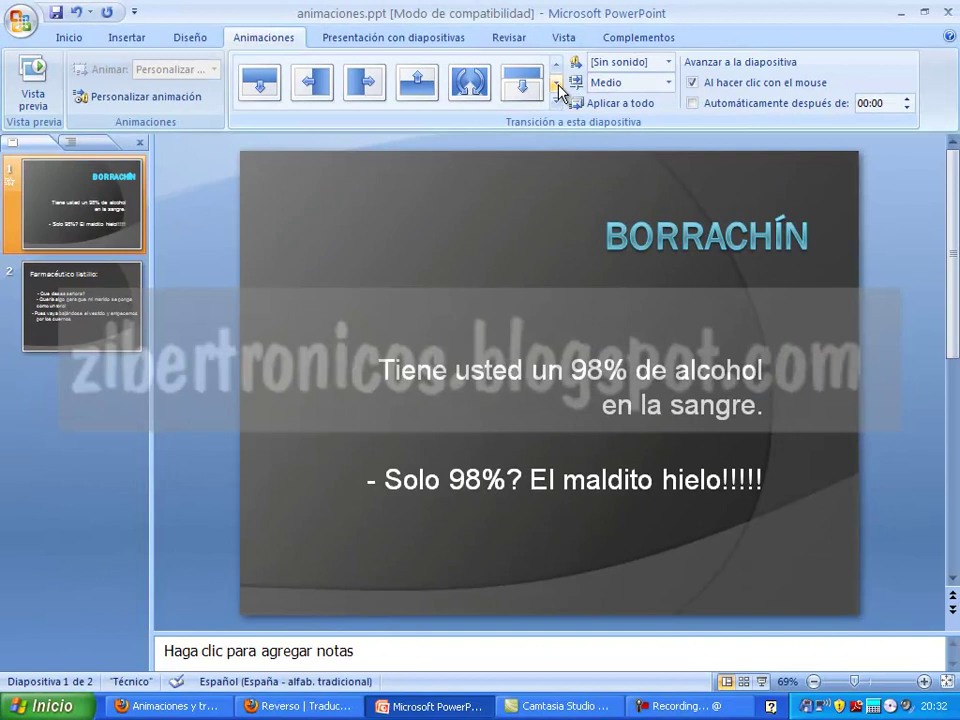
click(557, 84)
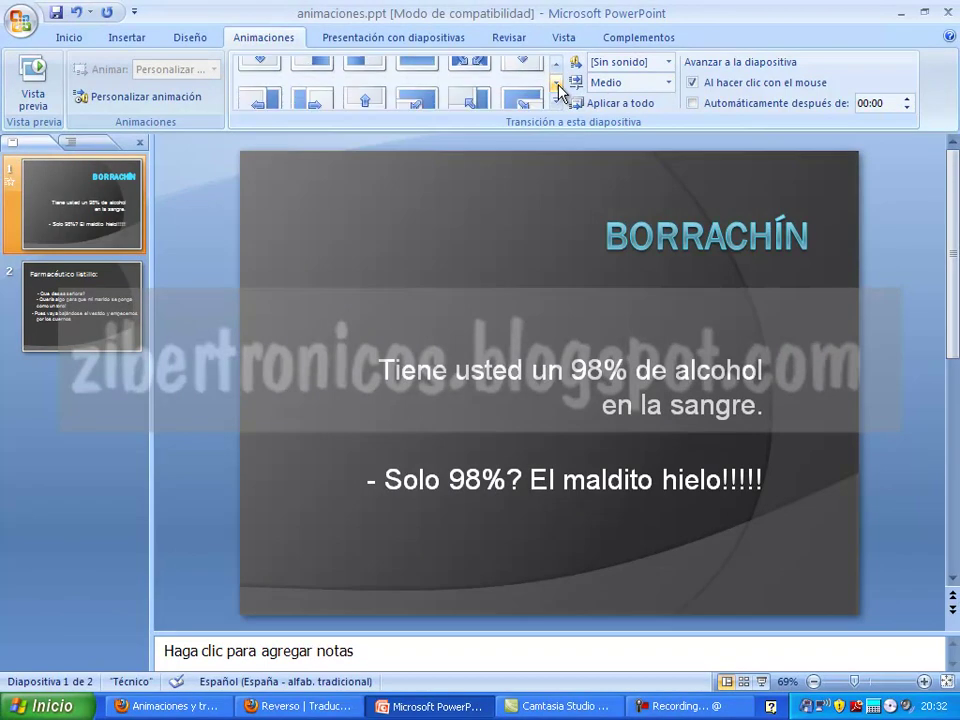
click(416, 92)
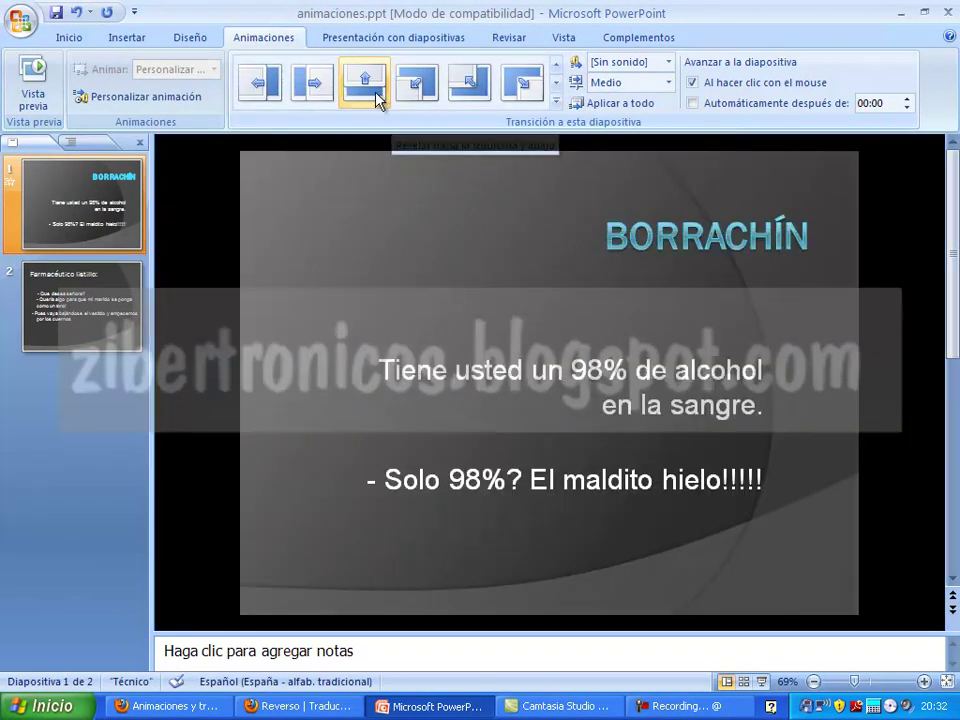
click(379, 96)
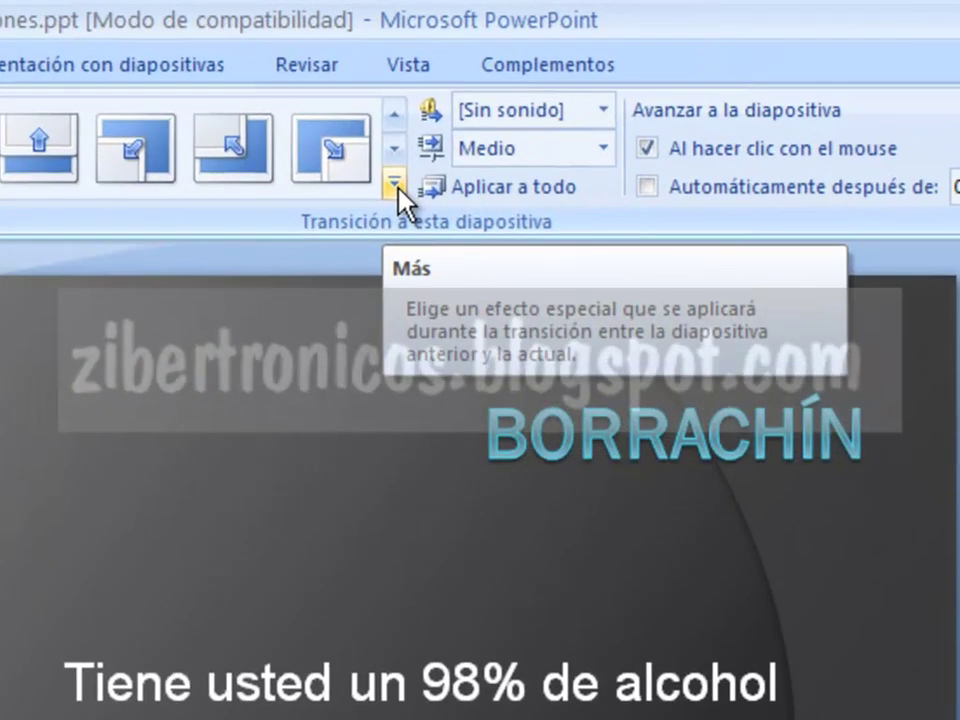
click(397, 182)
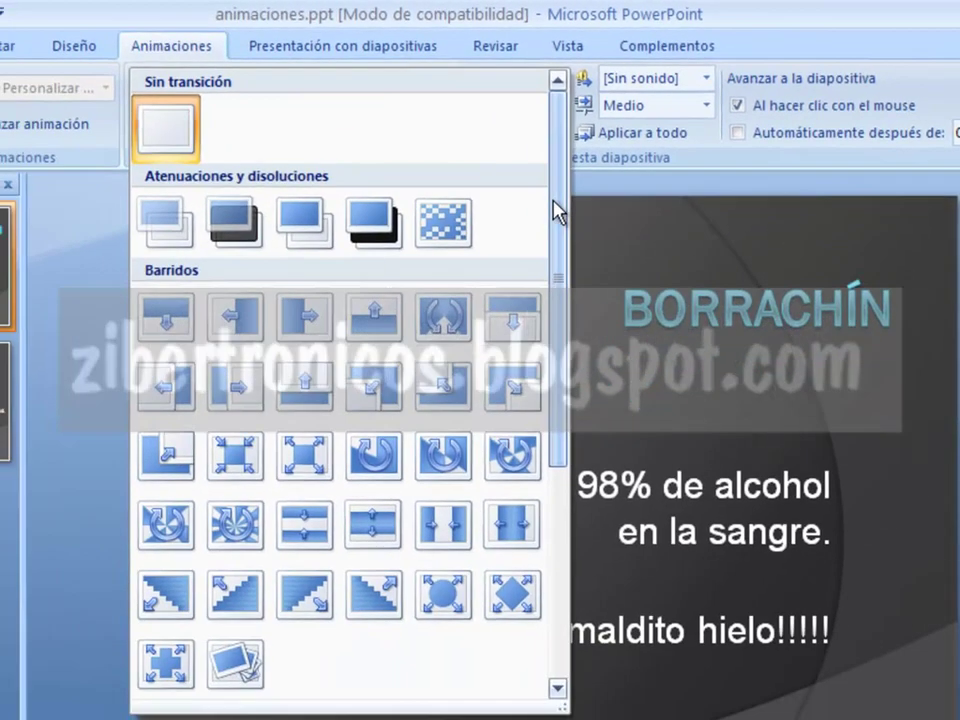
drag(556, 212, 557, 470)
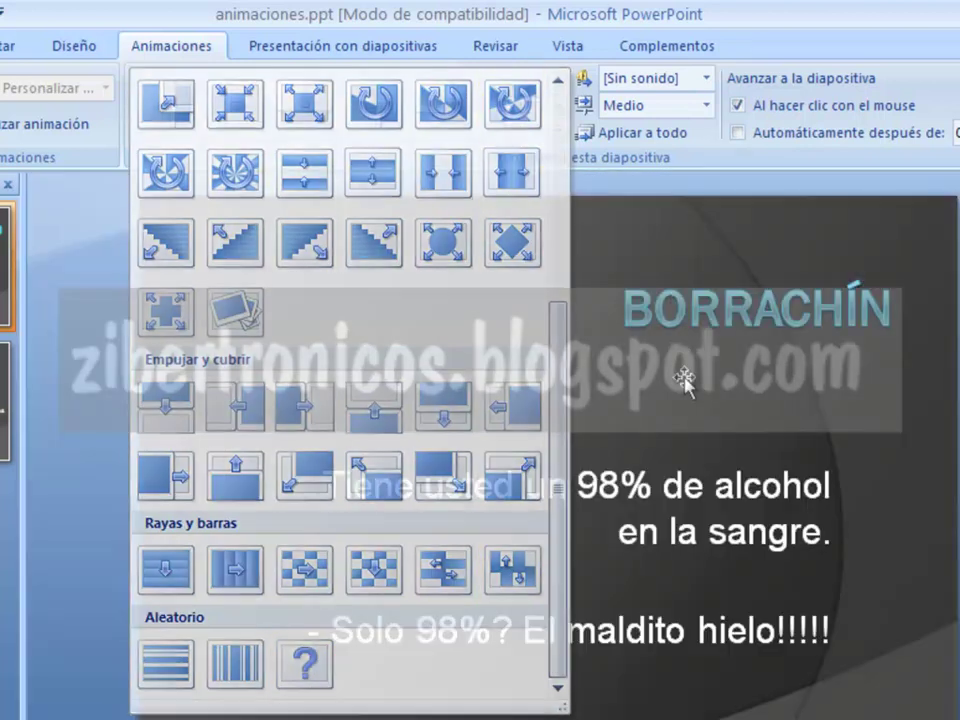
click(685, 381)
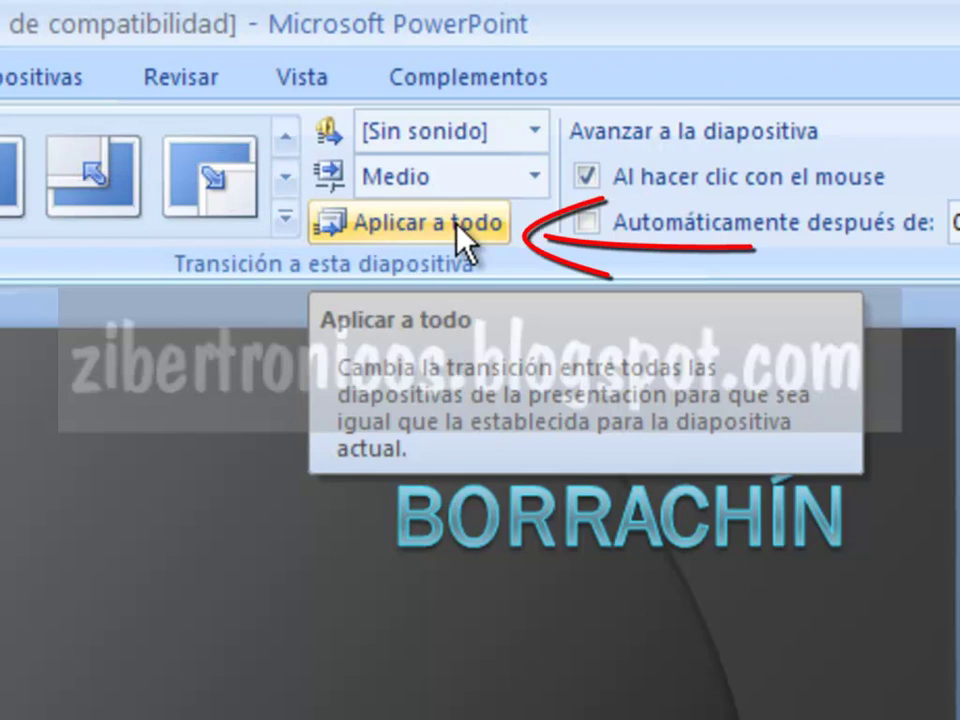
Use Aplicar a todo to give every slide slide 1's Medio-speed upward reveal transition.
click(458, 238)
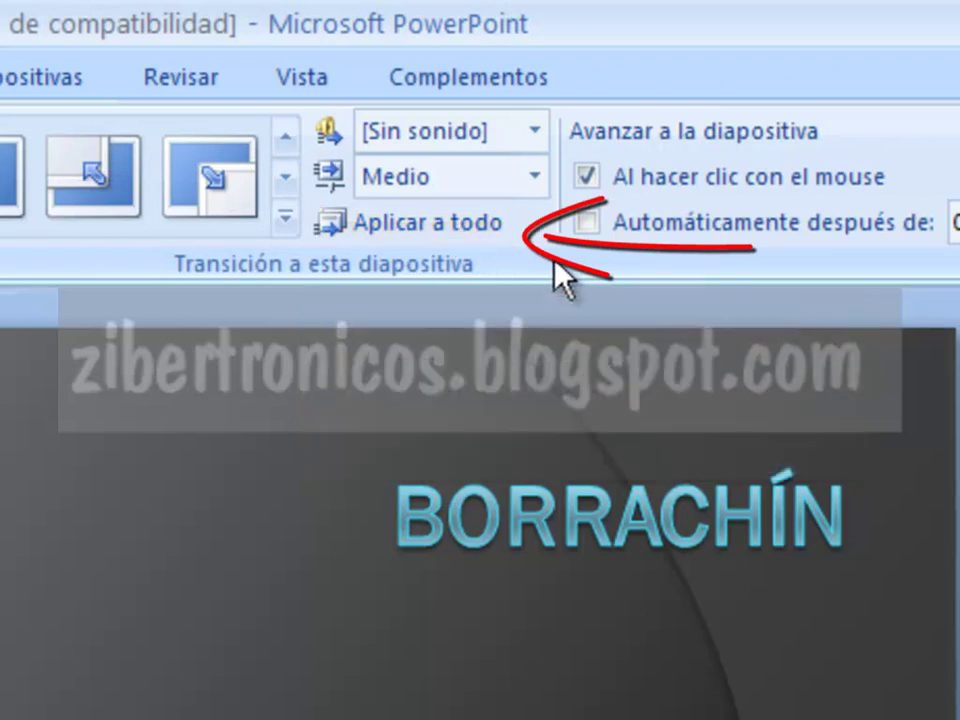